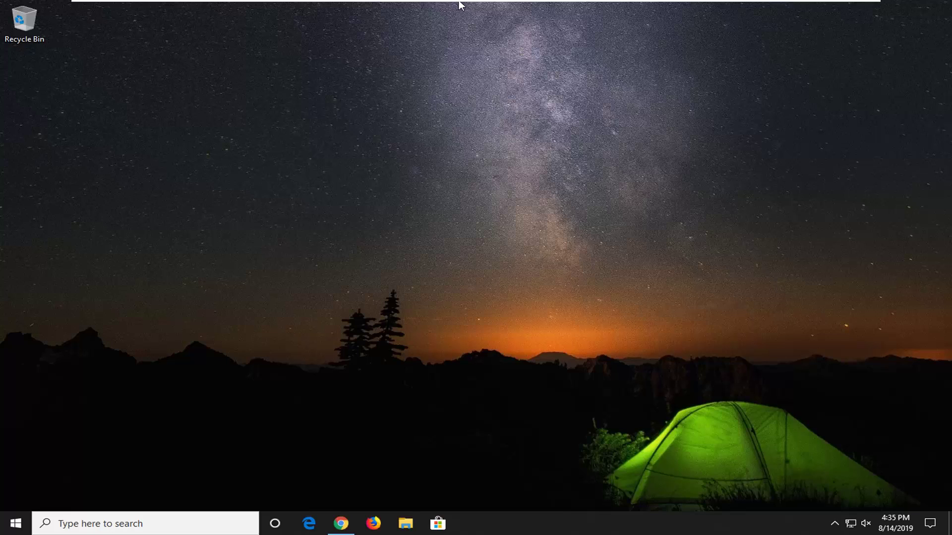
pyautogui.click(342, 526)
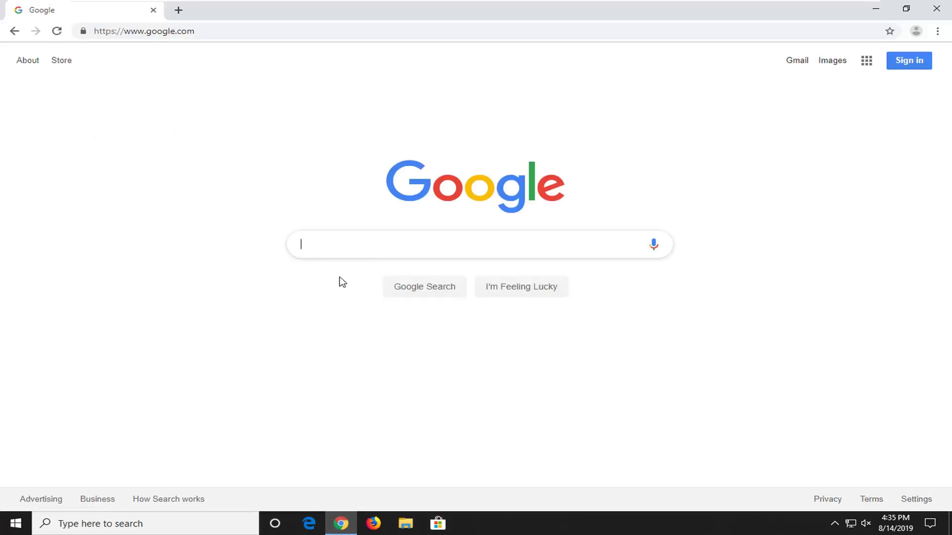
pyautogui.click(188, 37)
pyautogui.write('https://dotnet.microsoft.com/download')
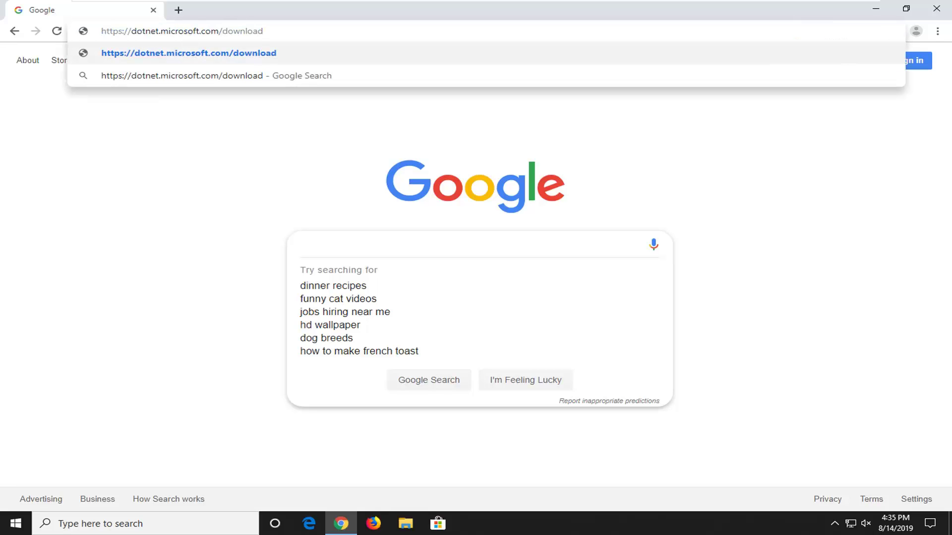
pyautogui.press('Return')
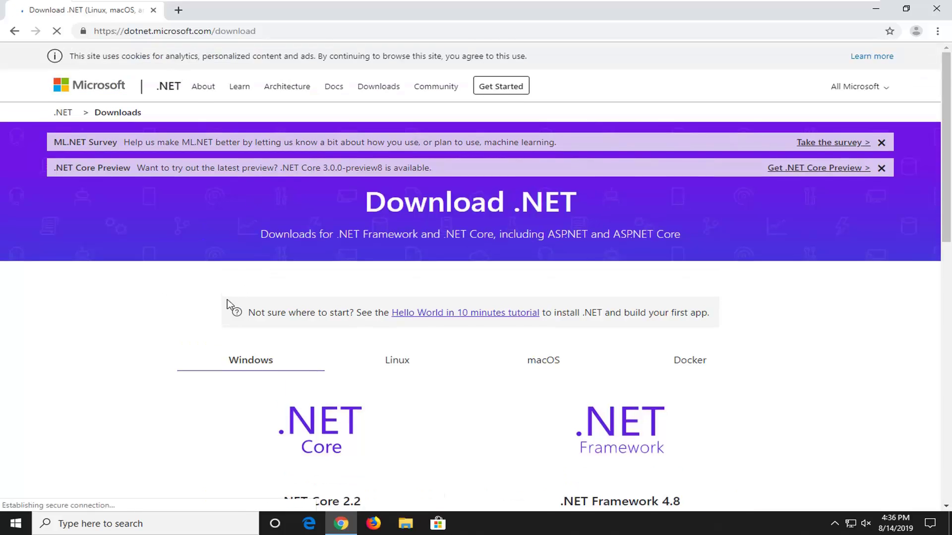
# Step: Download the .NET Framework 4.8 Runtime installer ndp48-web.exe and run it
pyautogui.scroll(-2, 228, 300)
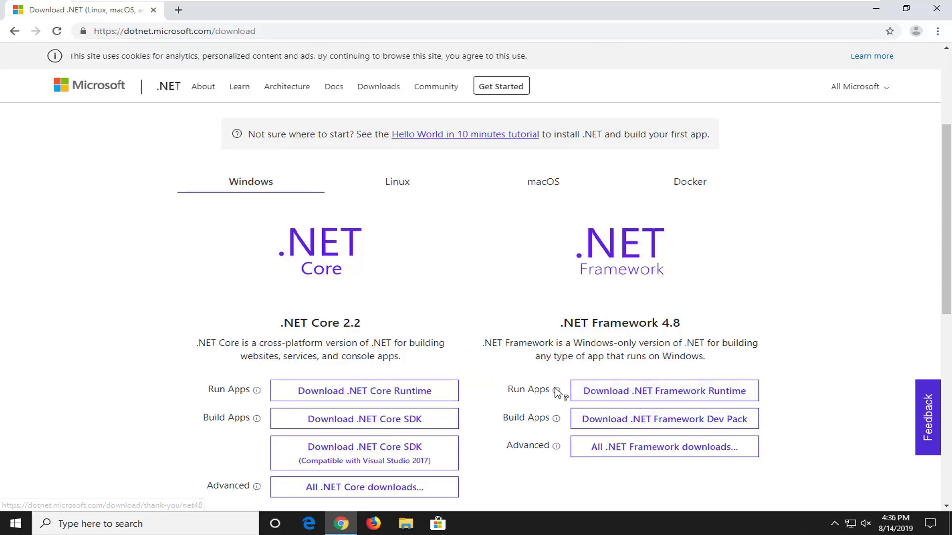
pyautogui.click(626, 397)
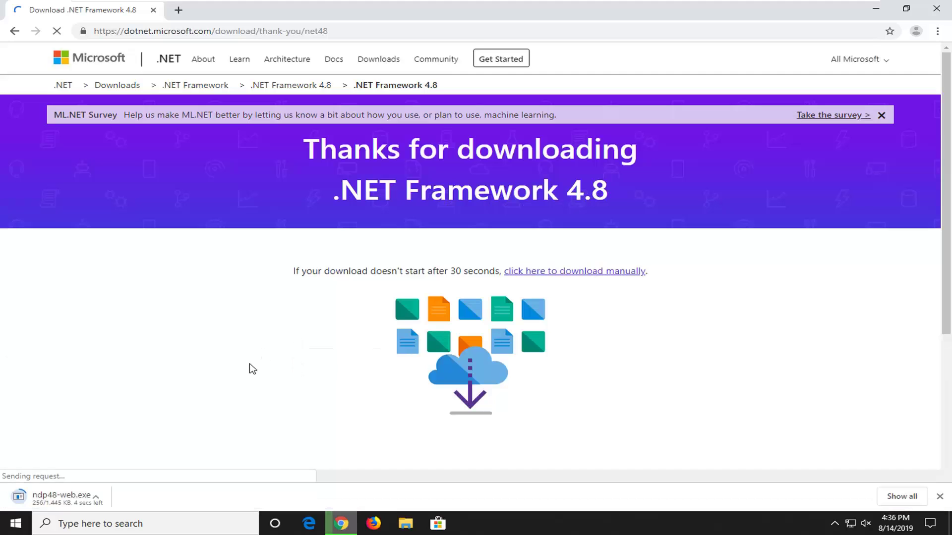
pyautogui.click(79, 500)
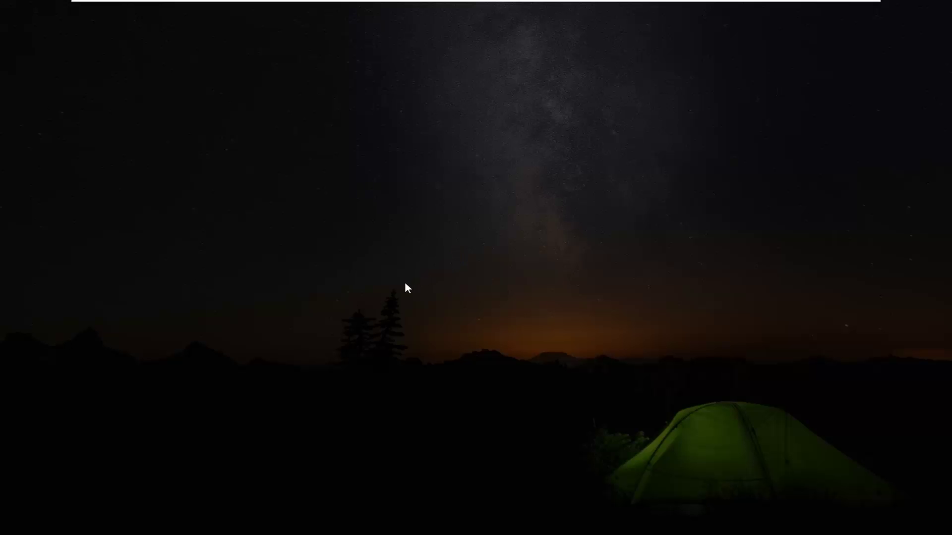
# Step: Allow .NET setup to run, then close its '4.8 or later already installed' notice
pyautogui.click(409, 344)
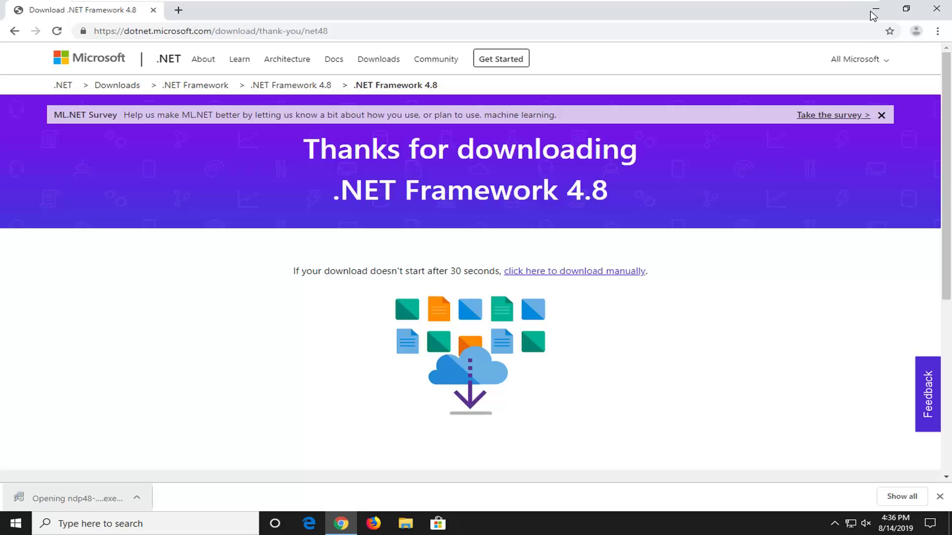
pyautogui.click(873, 10)
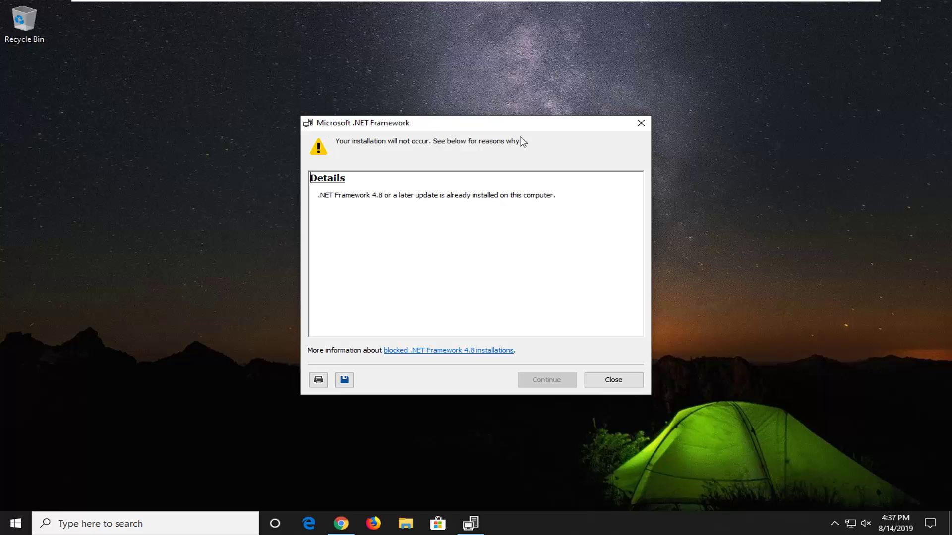
pyautogui.click(638, 125)
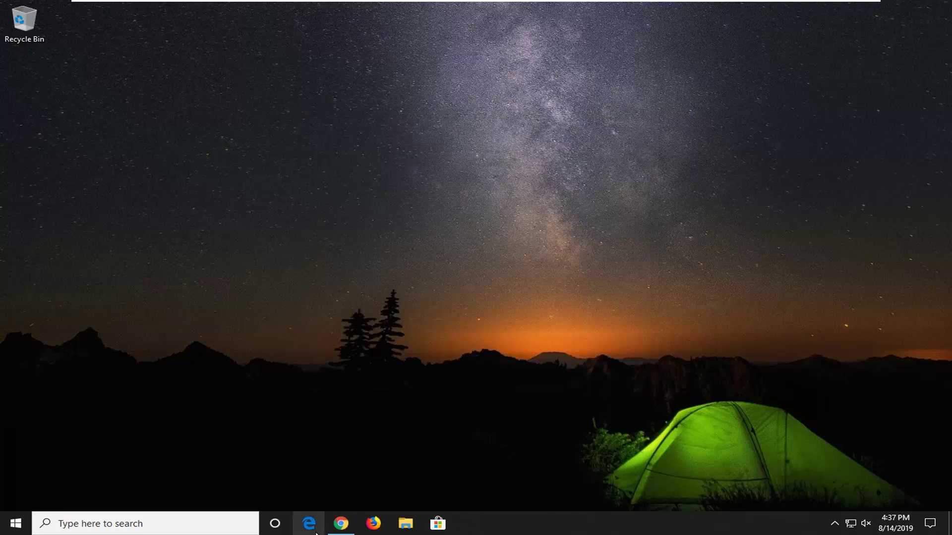
# Step: Load the DirectX End-User Runtime page (microsoft.com details.aspx?id=35) in Chrome
pyautogui.click(340, 523)
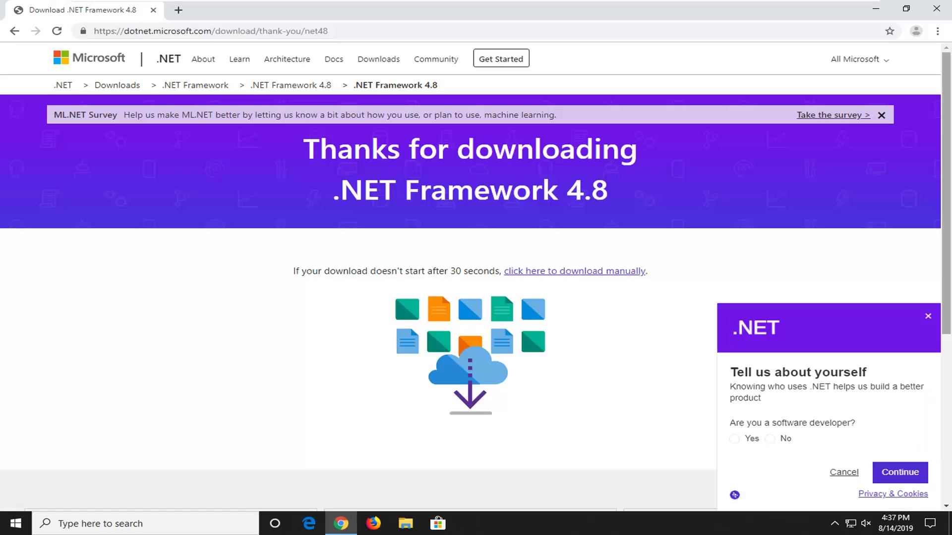
pyautogui.click(288, 33)
pyautogui.write('https://www.microsoft.com/en-us/download/details.aspx?id=35')
pyautogui.press('Return')
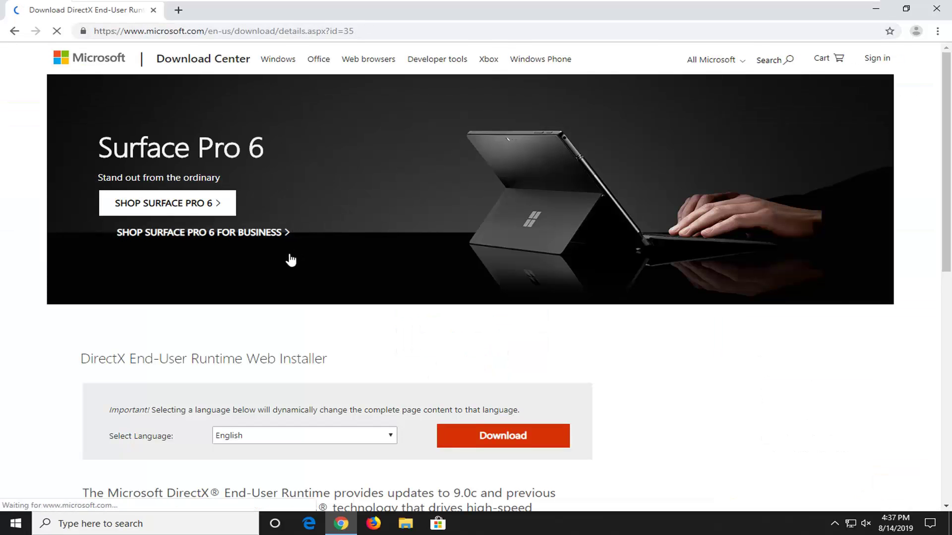
# Step: Download the DirectX End-User Runtime Web Installer and run dxwebsetup.exe
pyautogui.scroll(-1, 127, 389)
pyautogui.scroll(-1, 332, 332)
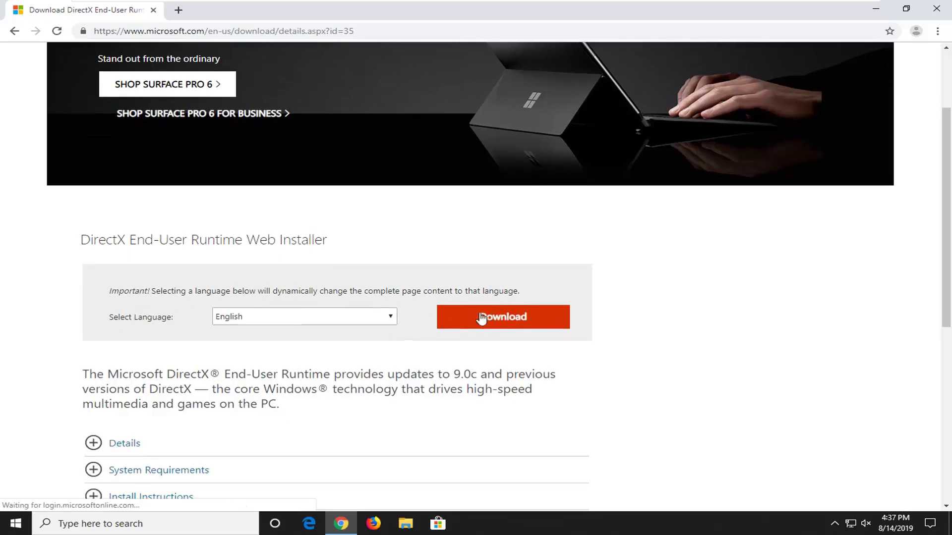
pyautogui.click(497, 318)
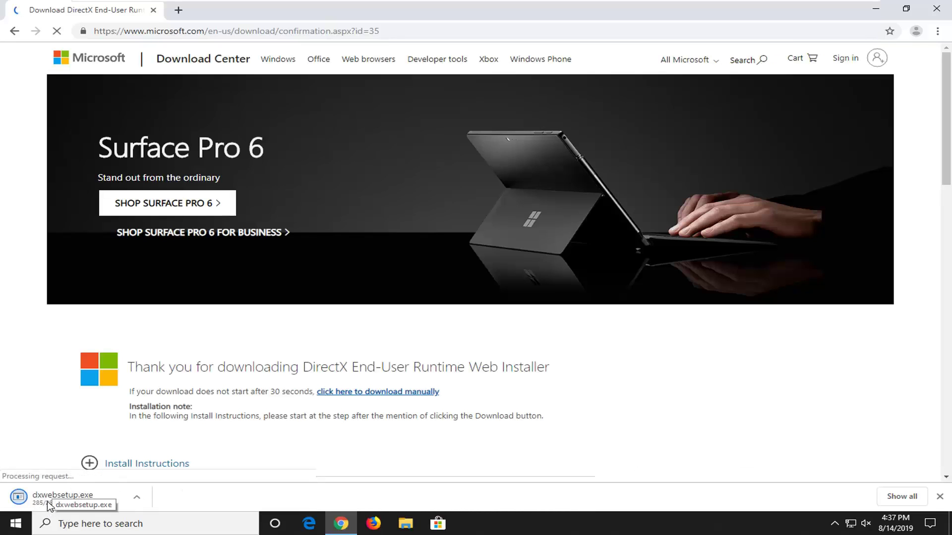
pyautogui.click(60, 498)
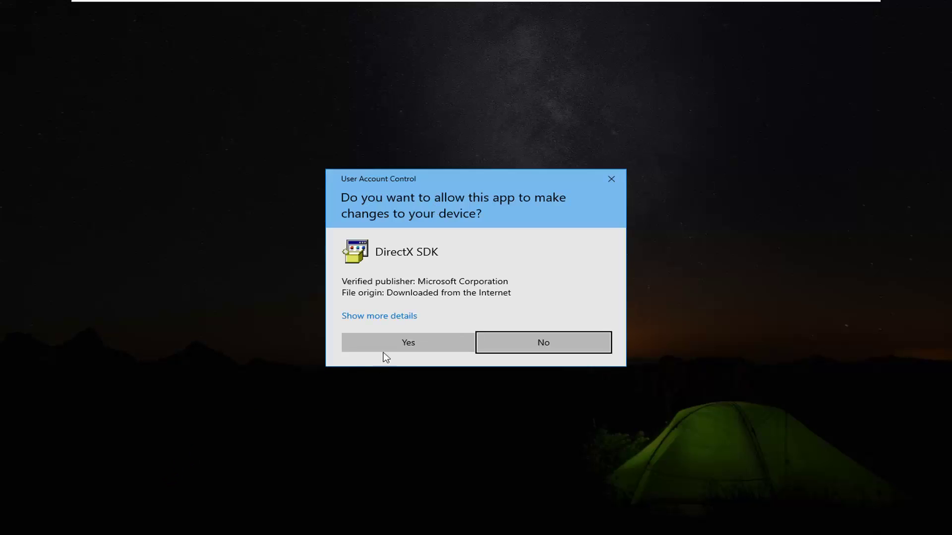
# Step: Allow DirectX setup to make changes and center its wizard on screen
pyautogui.click(385, 351)
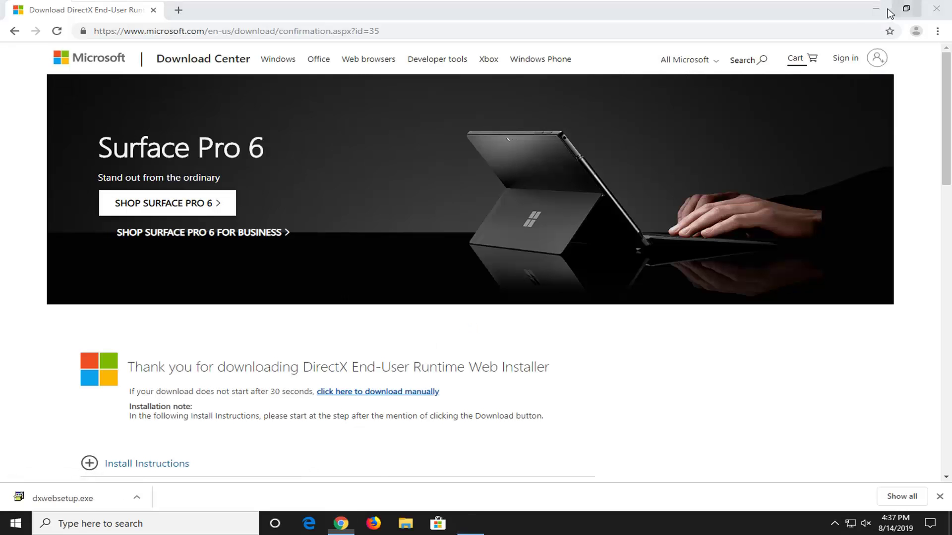
pyautogui.click(875, 9)
pyautogui.moveTo(233, 38); pyautogui.dragTo(510, 124)
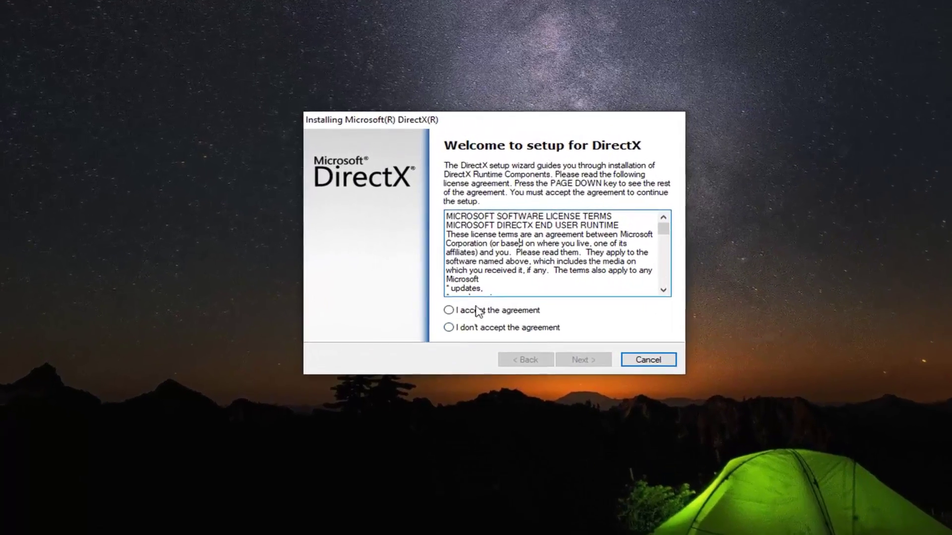
# Step: Accept the DirectX license, decline the Bing Bar, and start installing the components
pyautogui.click(478, 311)
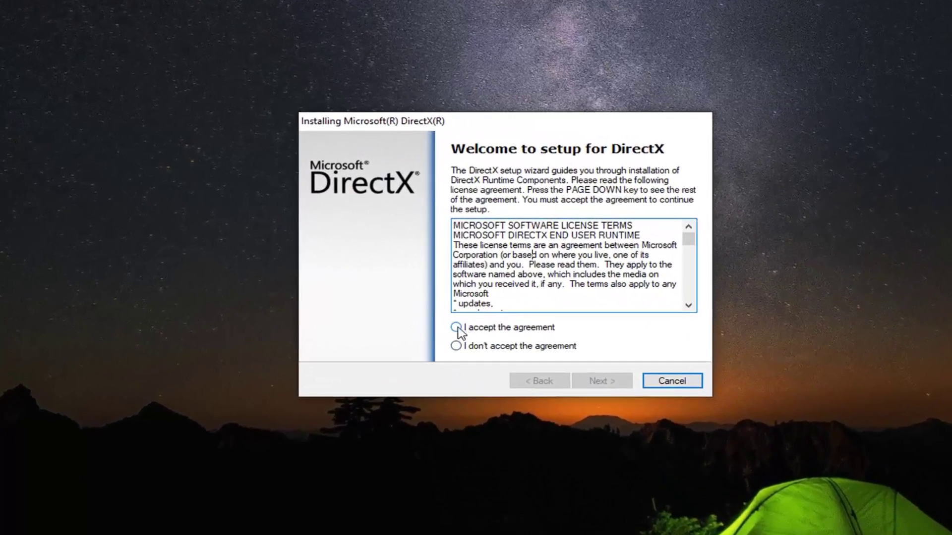
pyautogui.click(584, 380)
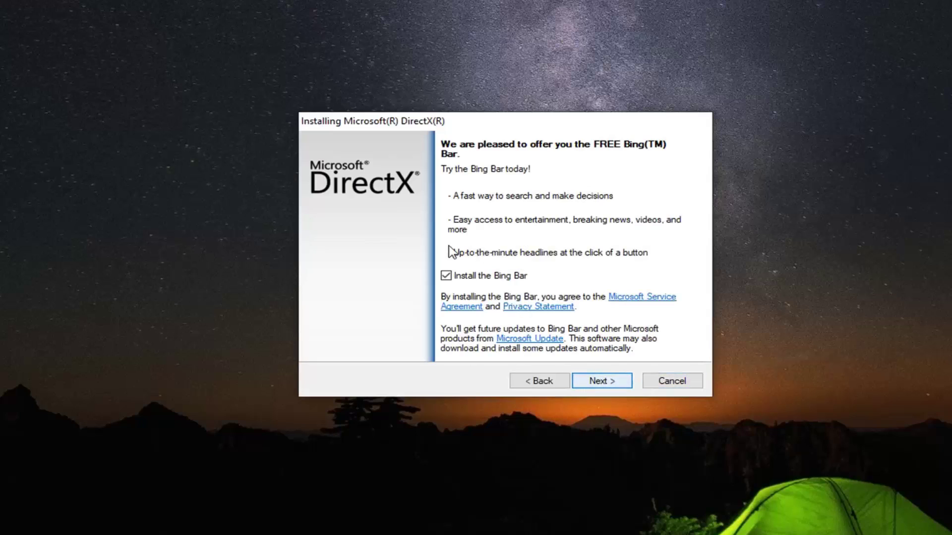
pyautogui.click(446, 276)
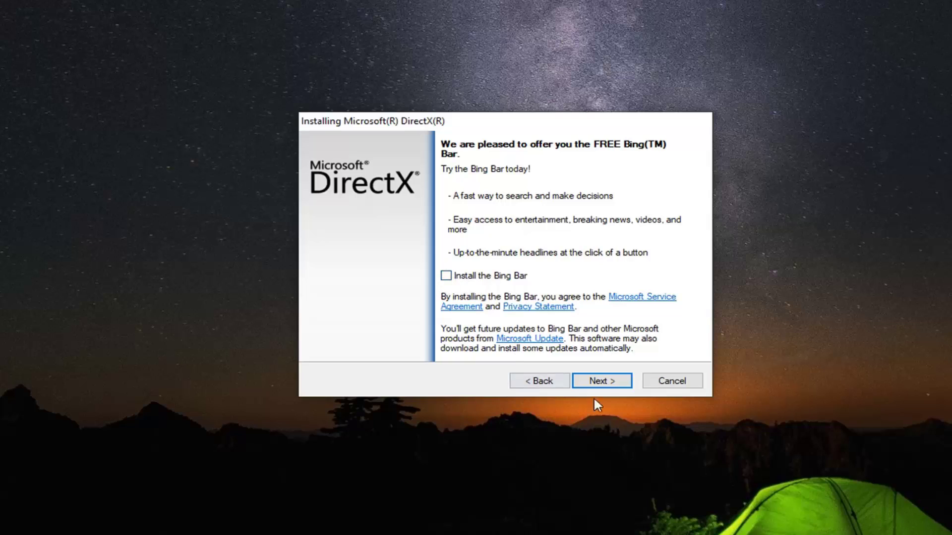
pyautogui.click(598, 383)
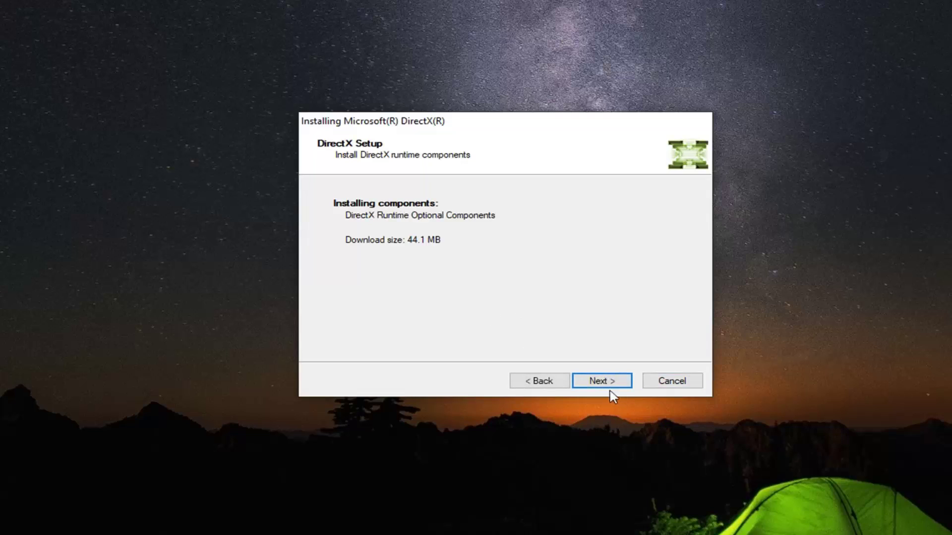
pyautogui.click(610, 388)
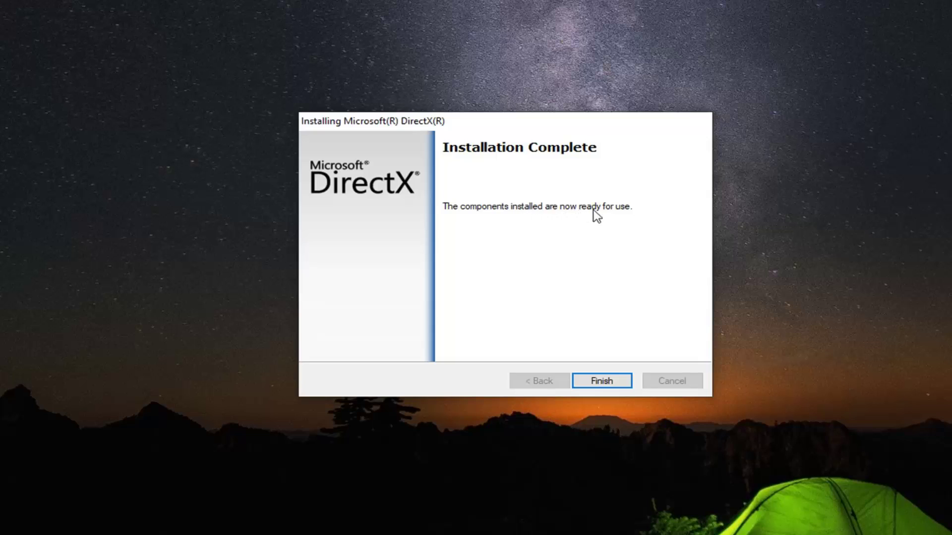
# Step: Finish the DirectX wizard once it reports Installation Complete
pyautogui.click(601, 384)
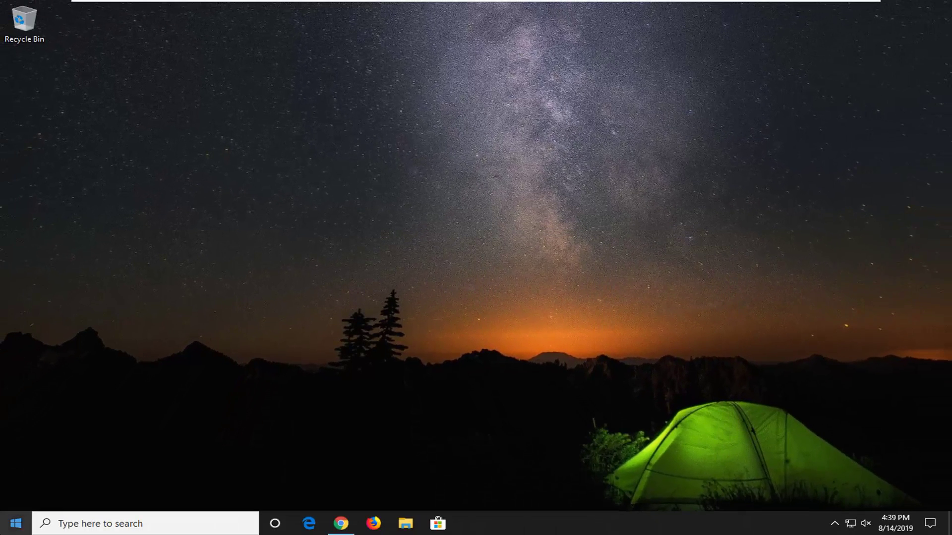
# Step: Search for cmd and run Command Prompt as administrator
pyautogui.click(9, 528)
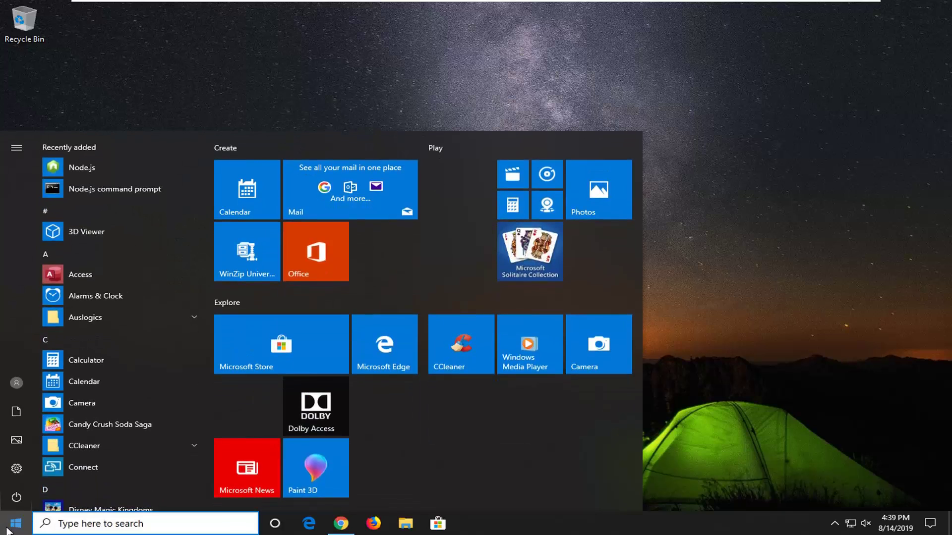
pyautogui.click(9, 528)
pyautogui.write('cmd')
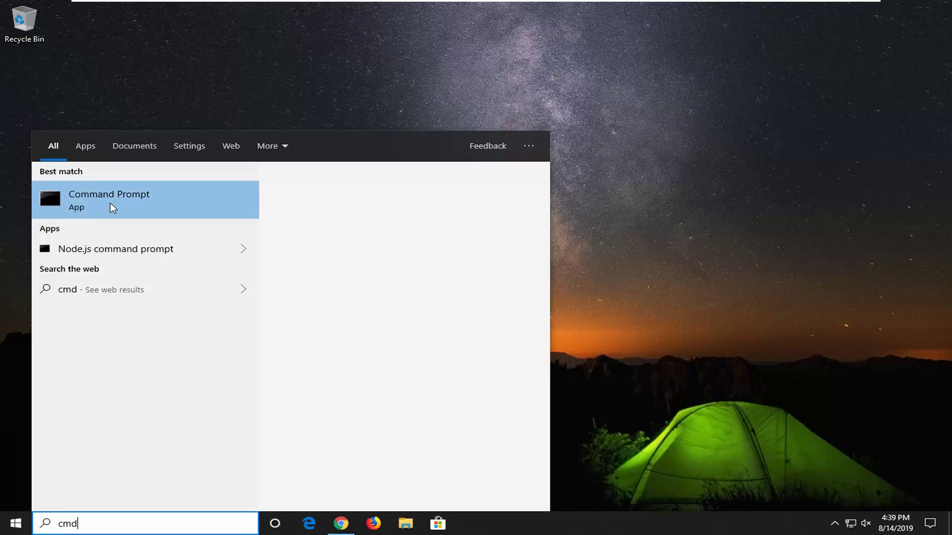
pyautogui.rightClick(110, 203)
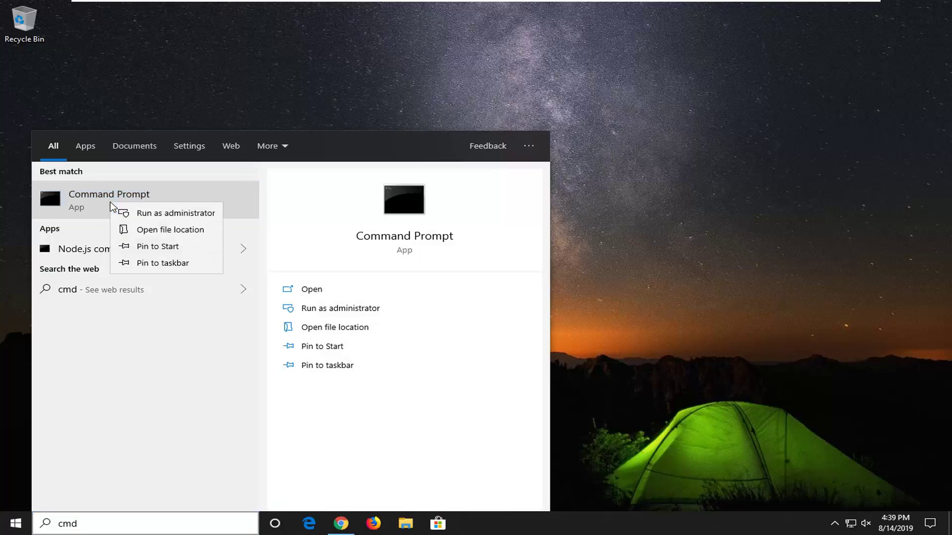
pyautogui.click(152, 215)
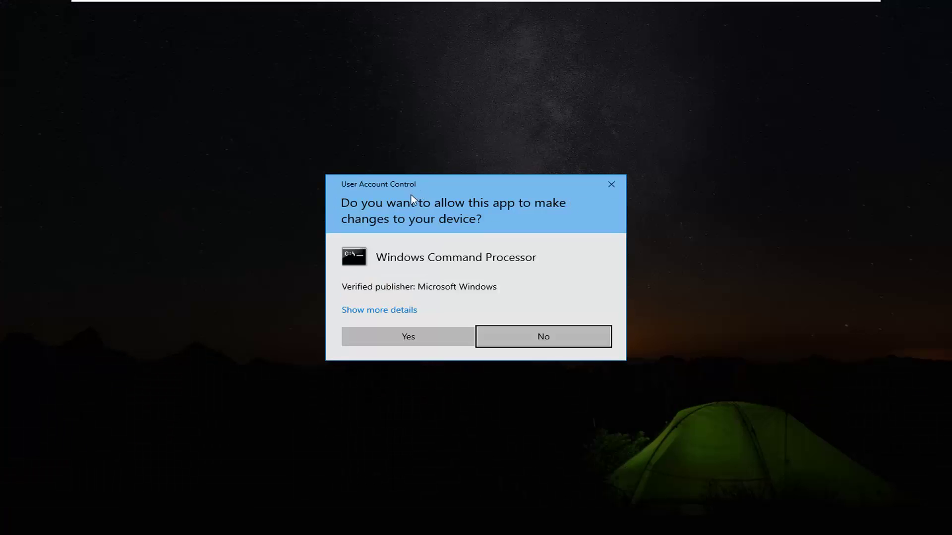
# Step: Approve the elevation prompt and run sfc /scannow in the administrator Command Prompt
pyautogui.click(394, 341)
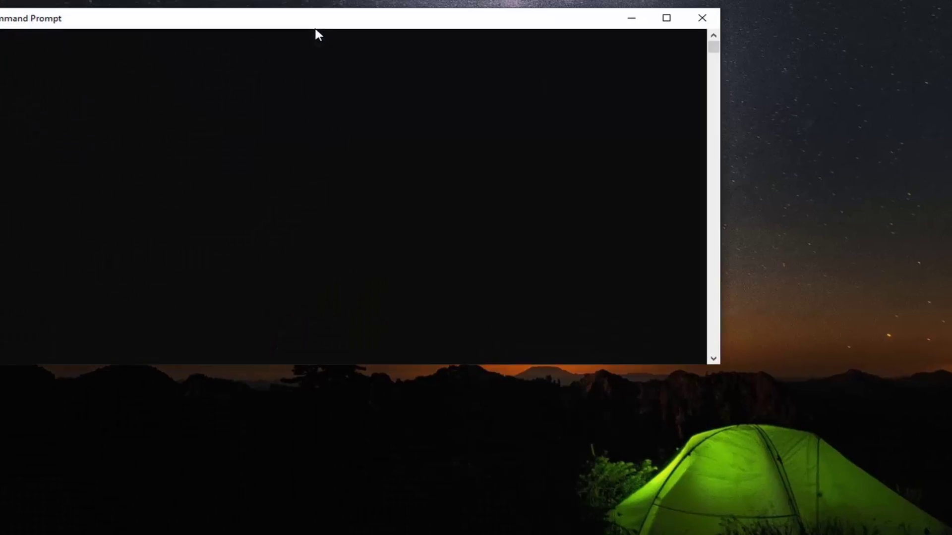
pyautogui.moveTo(315, 28); pyautogui.dragTo(450, 69)
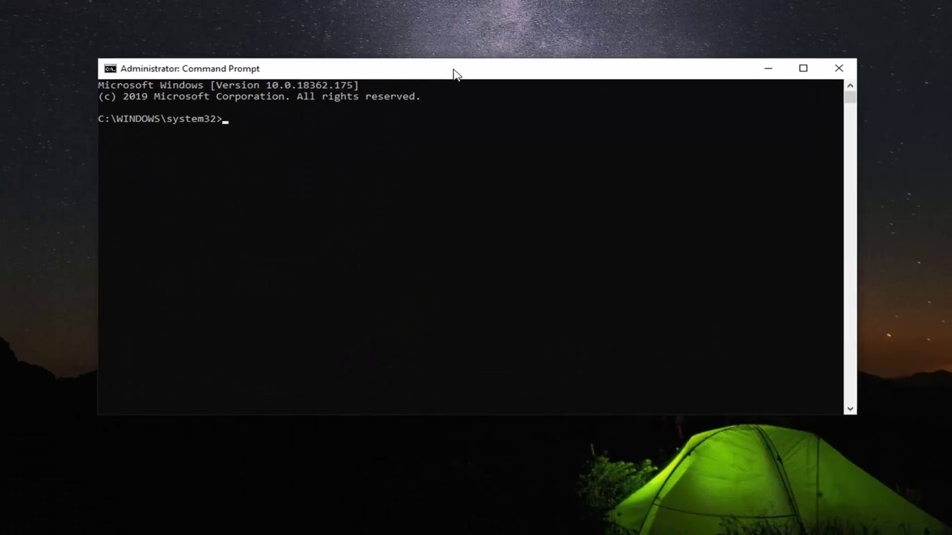
pyautogui.write('sfc /scannow')
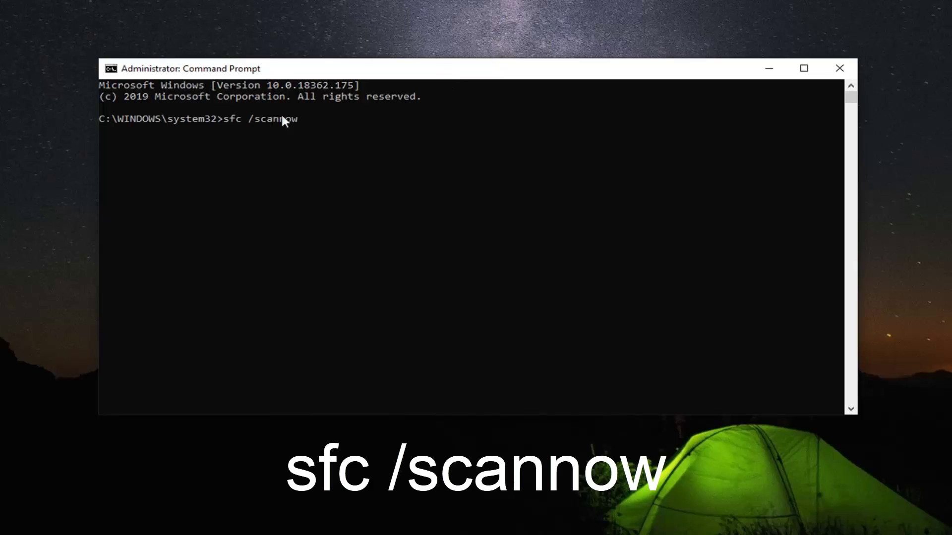
pyautogui.press('Return')
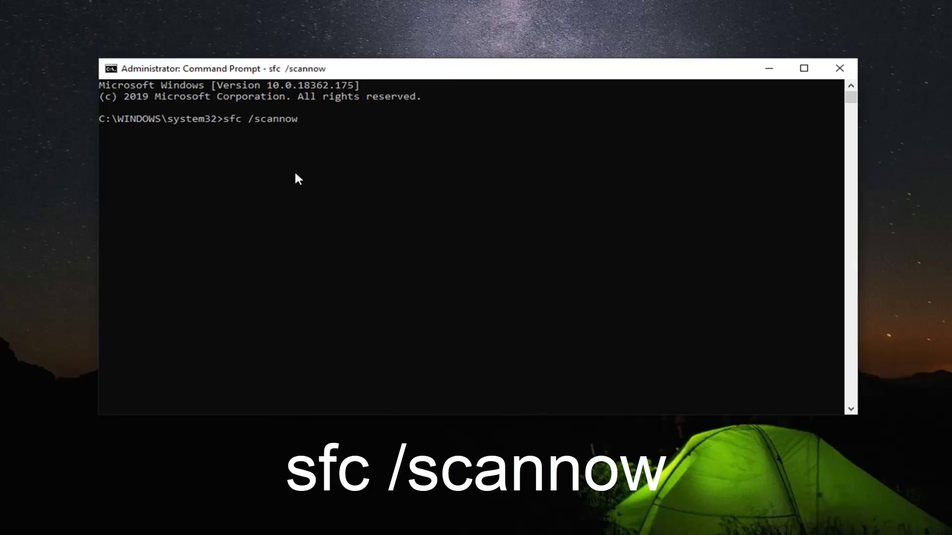